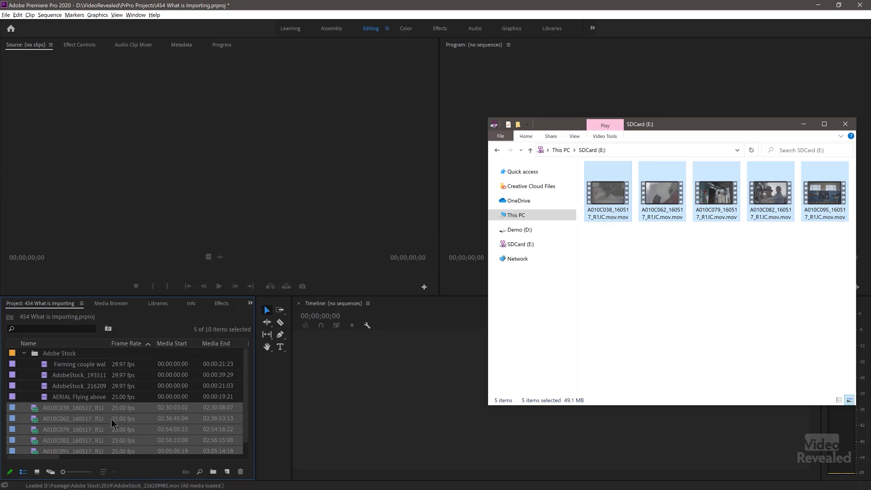
Drag the five SD-card clips onto the empty timeline to create sequence A010C095_160517_R1JC.mov, fit it, and scrub through
left_click(155, 246)
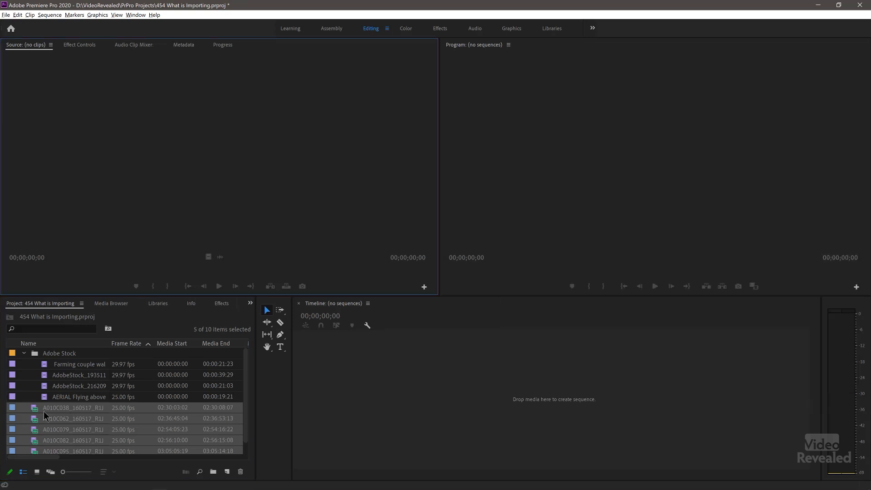
left_click_drag(37, 410, 303, 394)
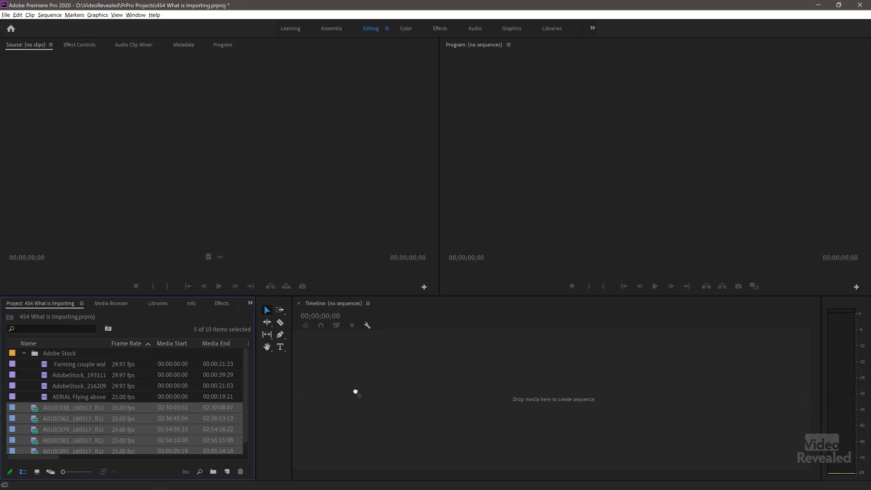
left_click_drag(355, 392, 356, 392)
key("backslash")
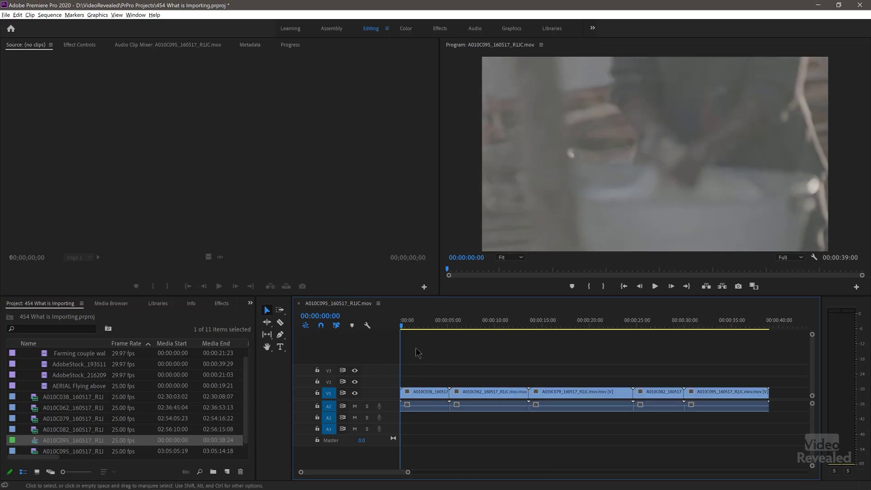
left_click_drag(420, 323, 561, 336)
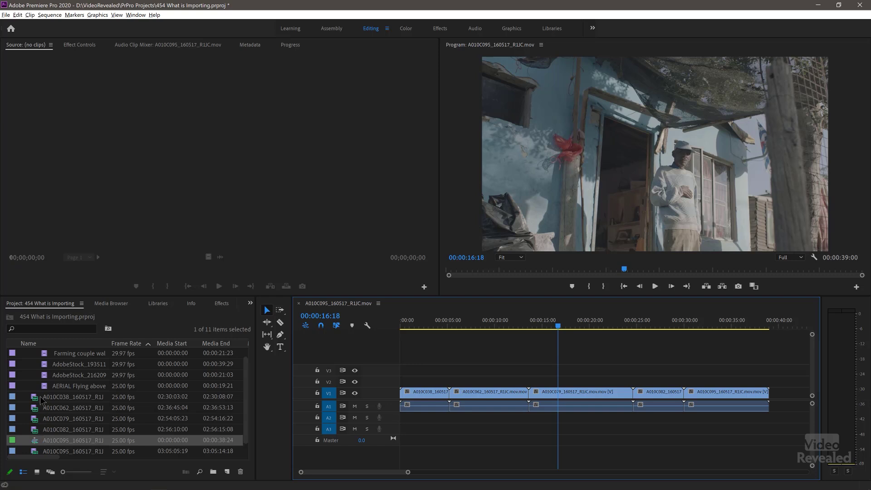
Collapse the Adobe Stock folder and select the first SD-card clip in the project
scroll(40, 396, "up", 1)
left_click(24, 354)
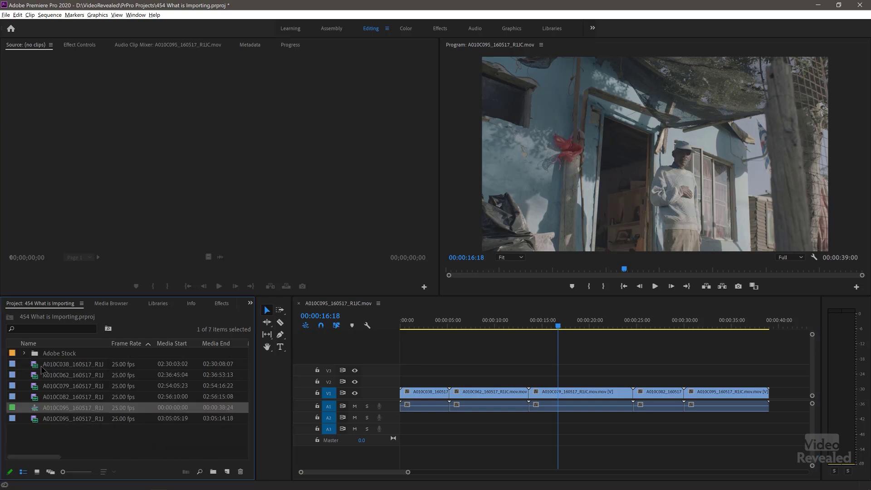
left_click(40, 366)
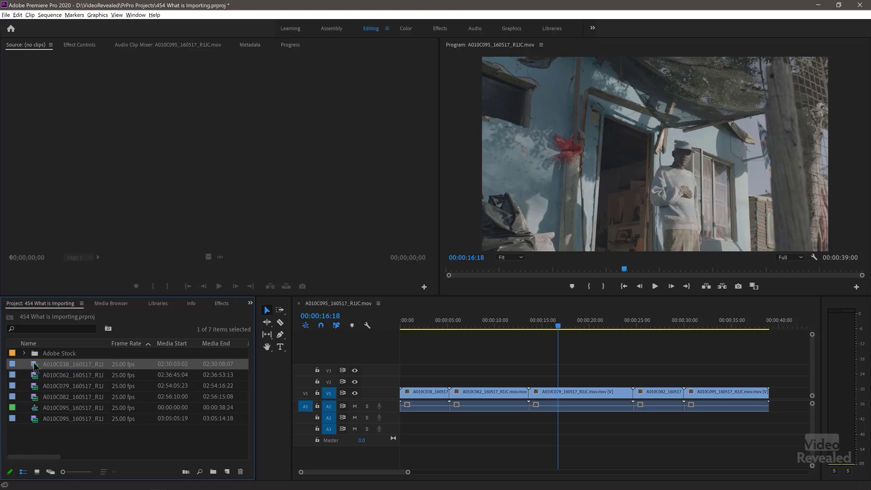
Reveal the second timeline clip, A010C062_160517_R1JC.mov, in File Explorer on the SD card
right_click(461, 392)
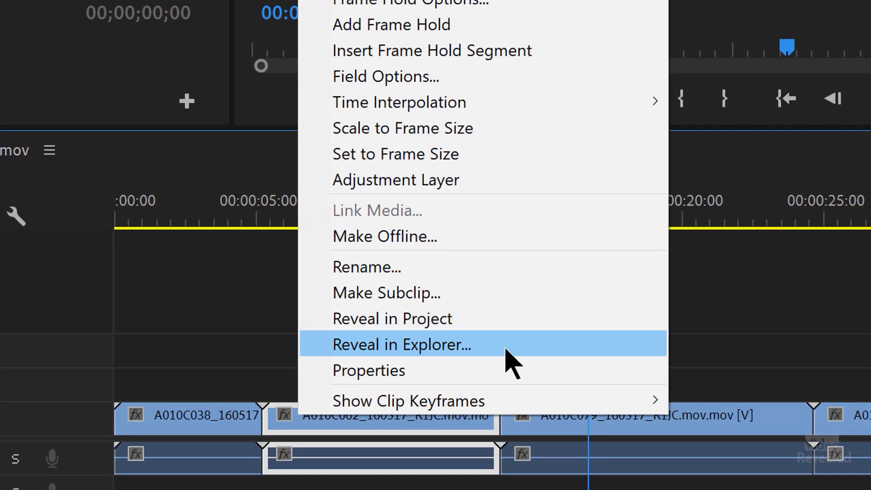
left_click(507, 350)
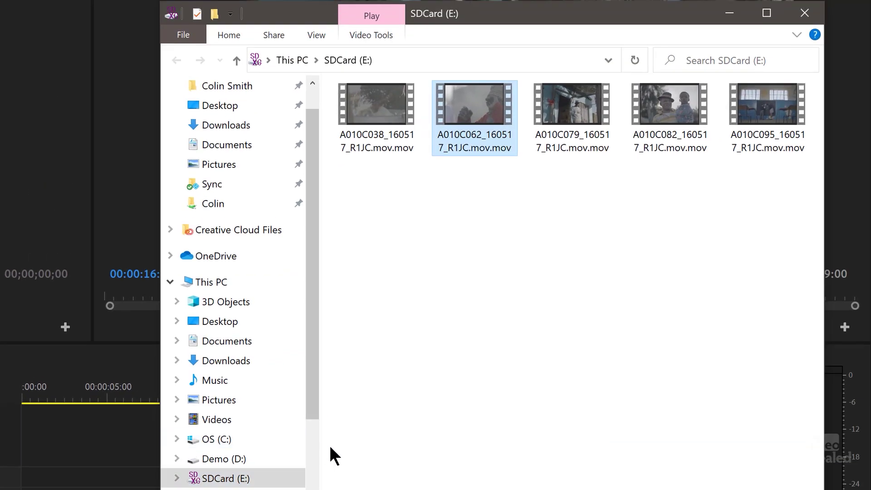
left_click_drag(305, 393, 313, 481)
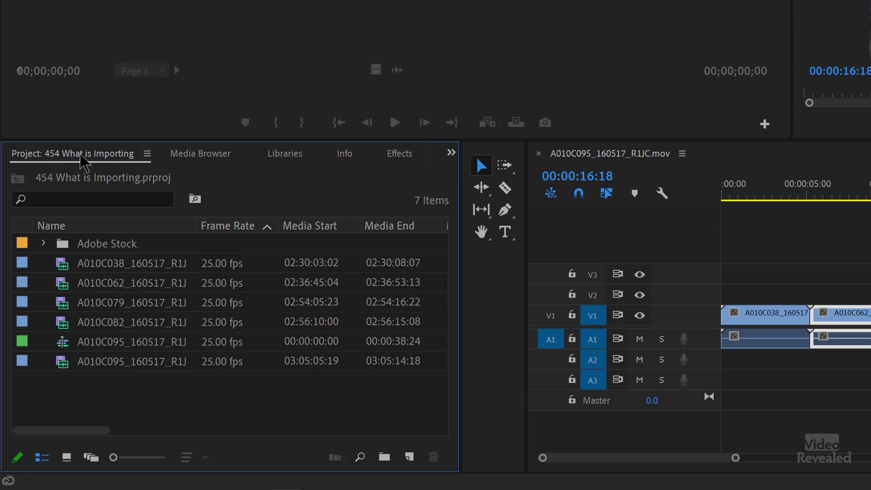
left_click(147, 156)
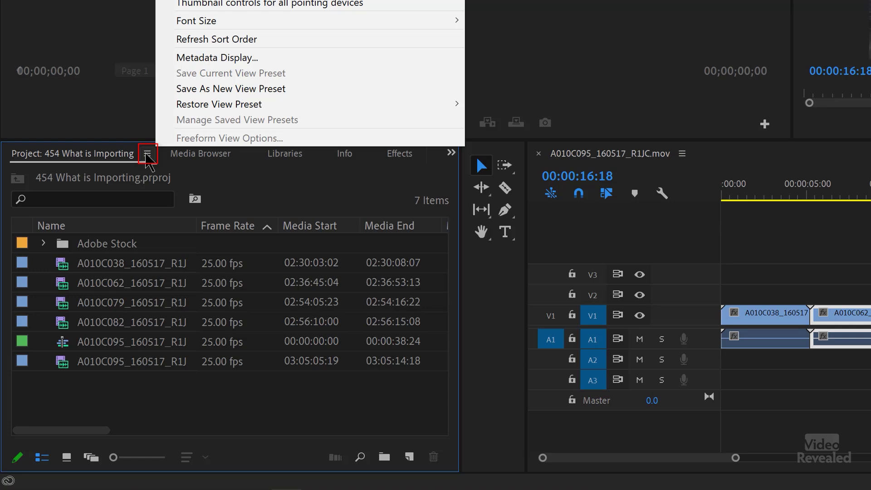
Add a File Path metadata column, found by searching 'path', and scroll to see clips on drive E:
left_click(254, 58)
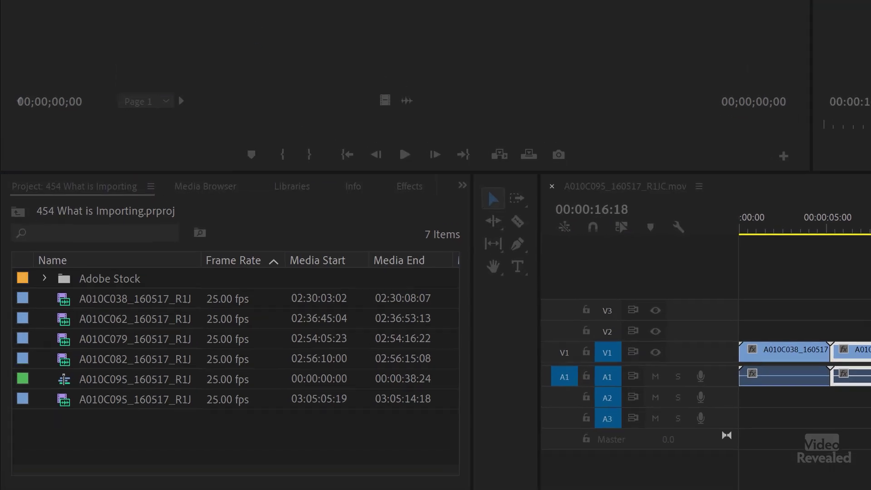
type("path")
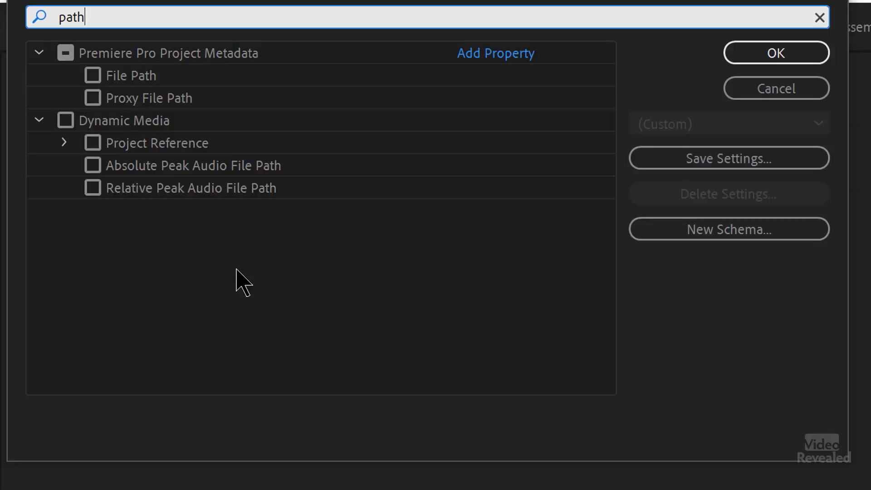
left_click(97, 75)
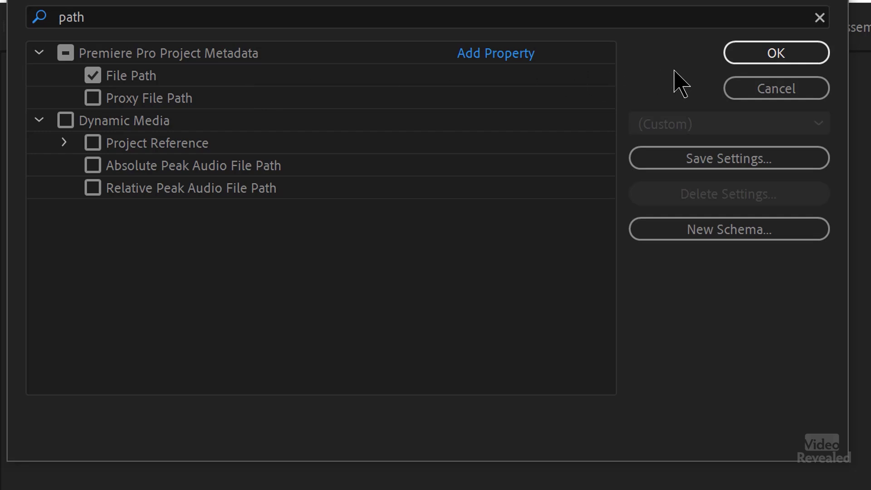
left_click(771, 53)
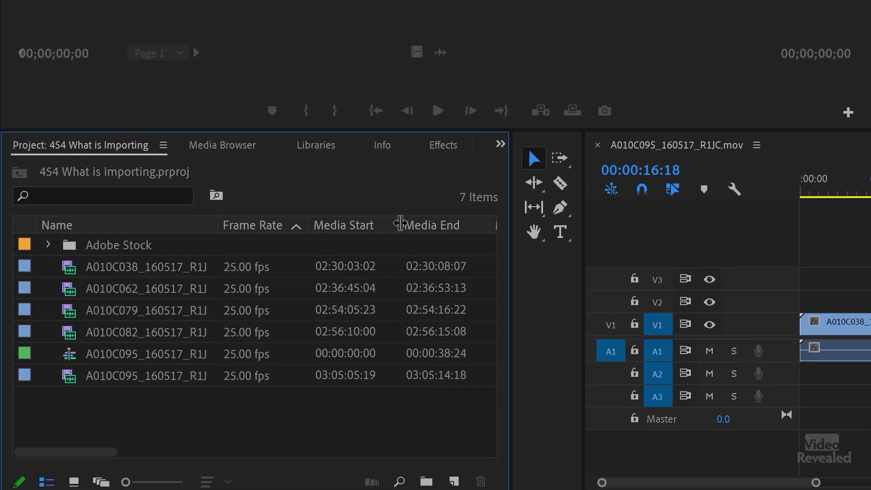
left_click_drag(80, 453, 373, 455)
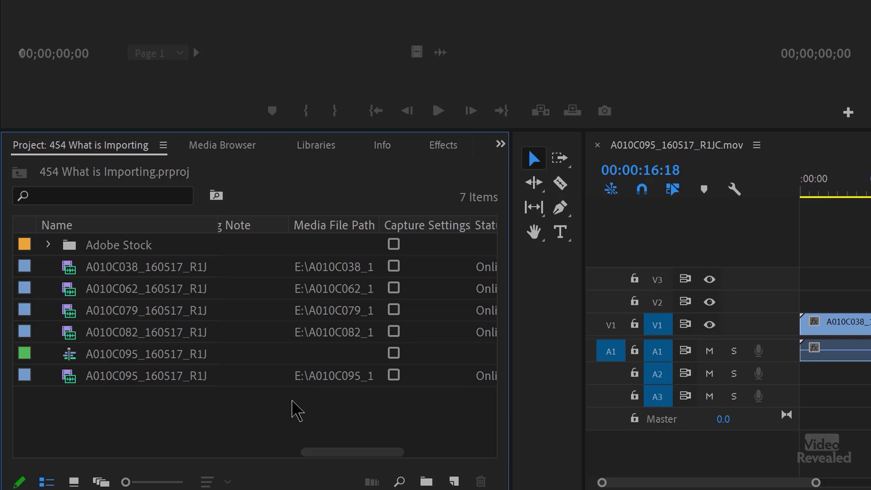
Expand the Adobe Stock folder, select then deselect the six clip and sequence rows, and open the panel menu
left_click(48, 245)
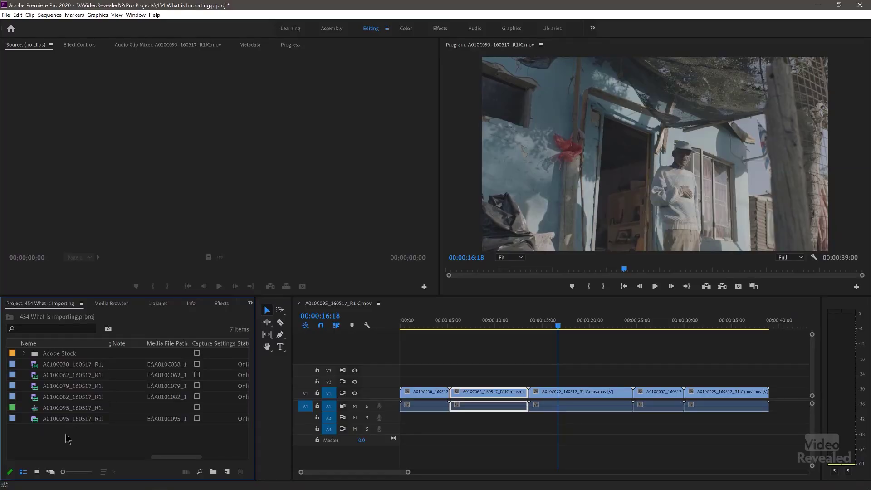
left_click_drag(67, 433, 44, 360)
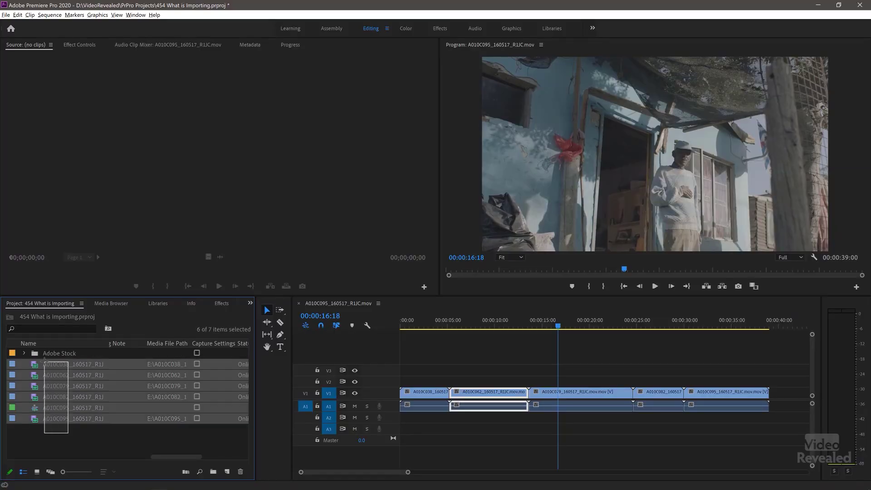
left_click(123, 429)
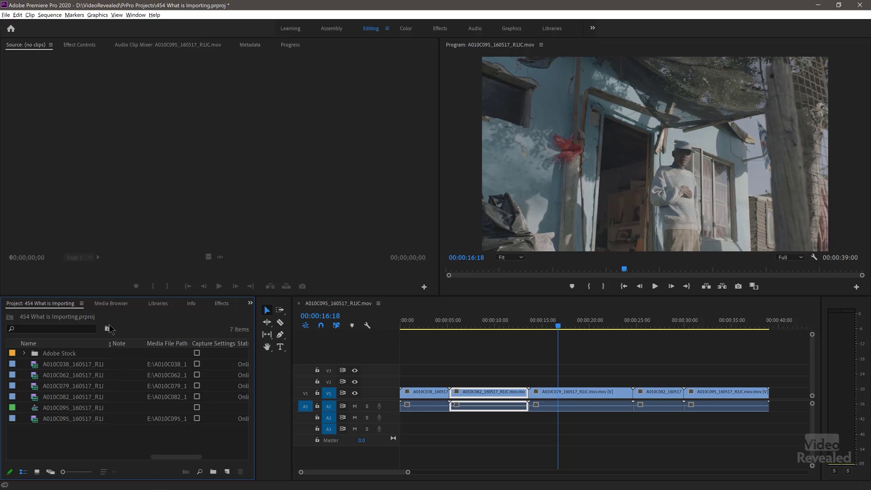
left_click(82, 304)
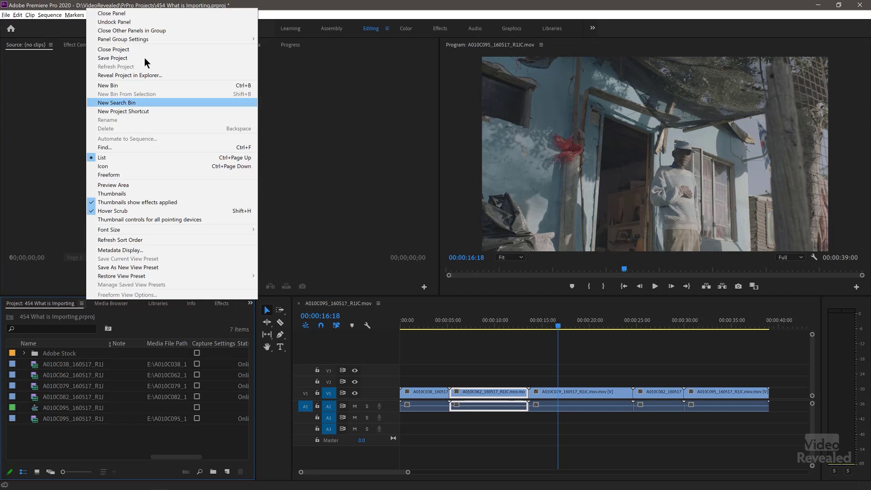
Close the menu and, with the Project panel maximized, move the Media File Path column beside Name
mouse_move(150, 40)
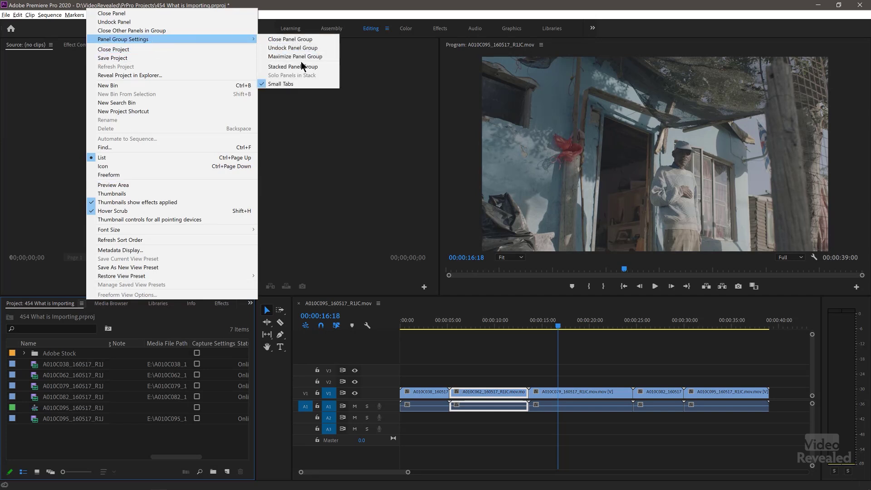
left_click(125, 440)
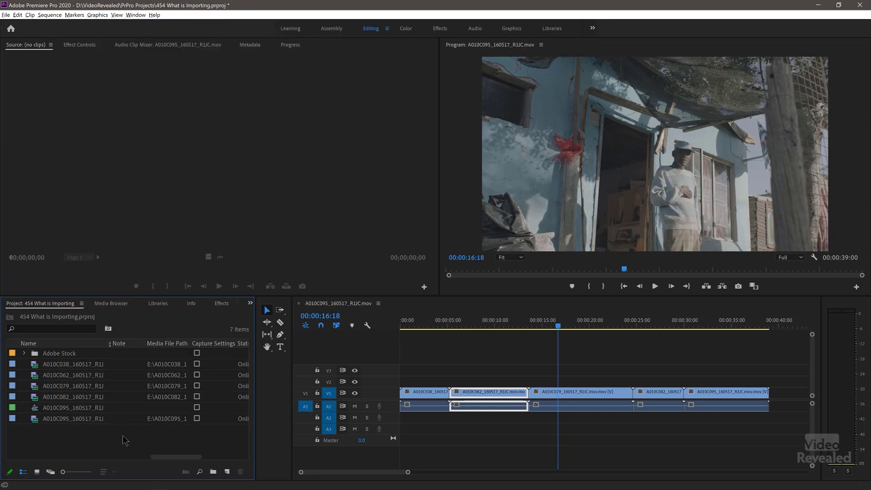
key("grave")
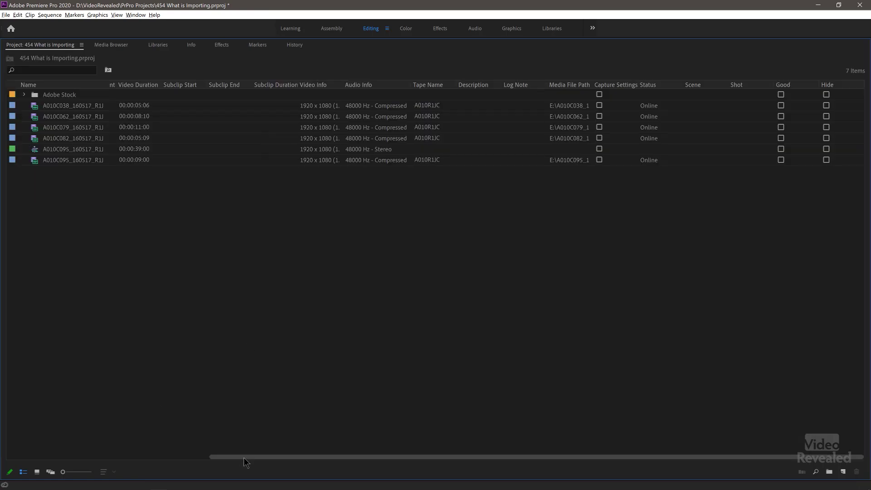
left_click_drag(567, 84, 376, 85)
left_click_drag(127, 83, 110, 85)
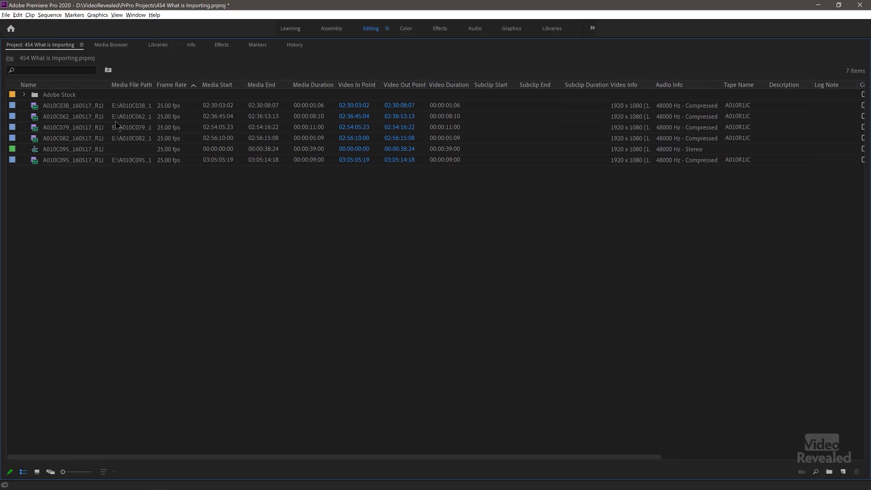
key("grave")
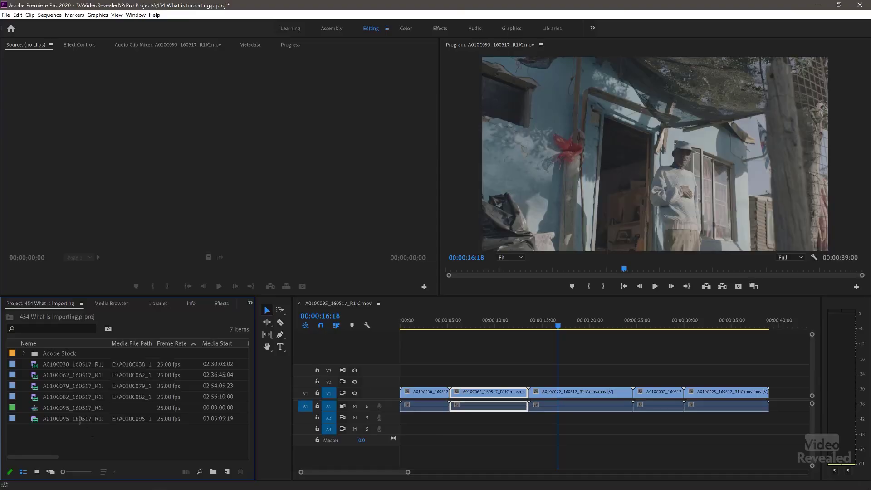
Delete the SD-card clips and their sequence from the project and switch to the Media Browser
left_click_drag(94, 436, 55, 362)
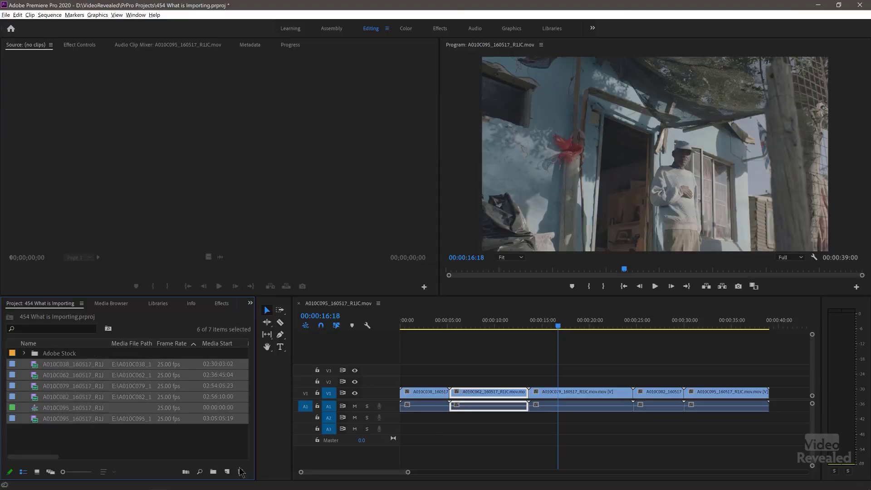
left_click(240, 471)
left_click(102, 398)
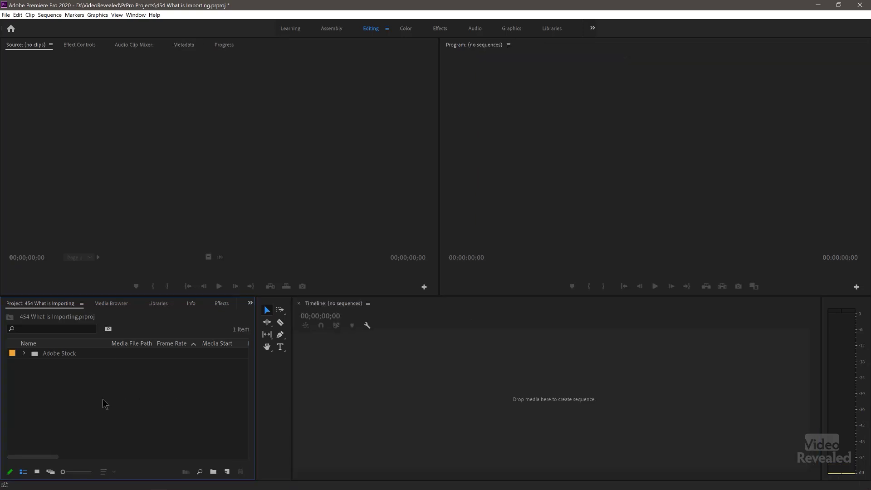
left_click(115, 303)
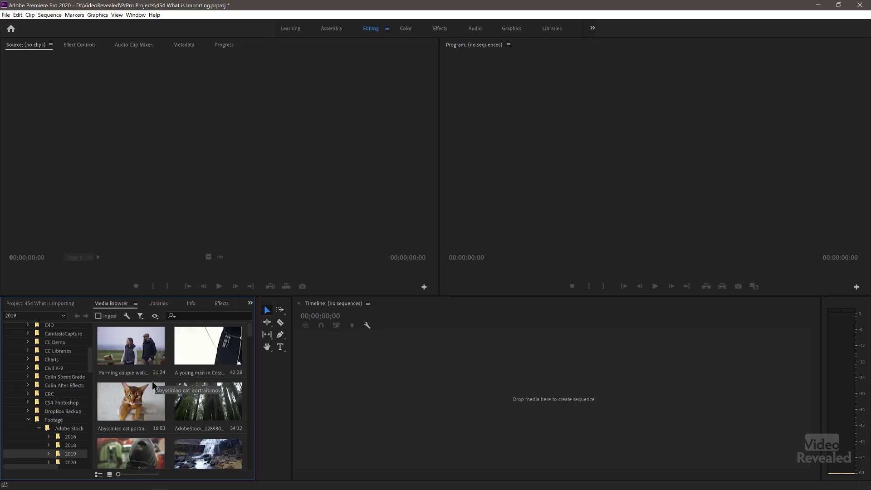
Open a second File Explorer window beside the SD card and browse to Demo (D:)\!- Test
key("alt+Tab")
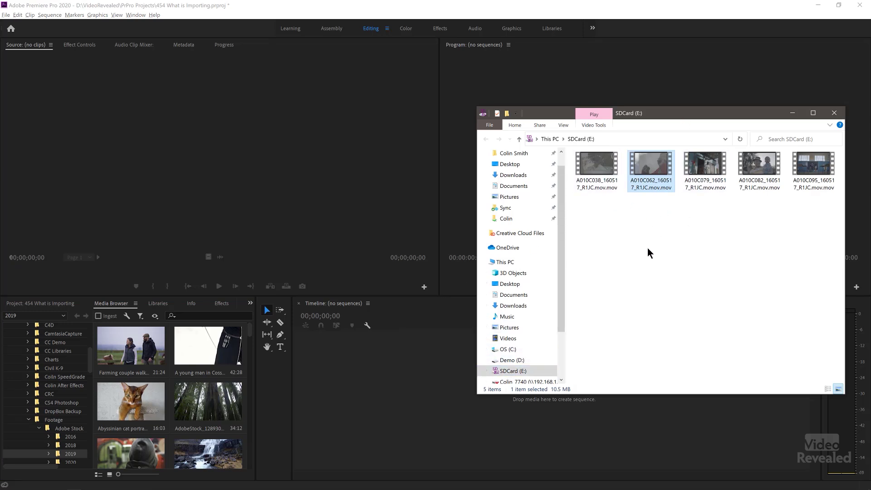
key("super+e")
left_click_drag(650, 135, 246, 116)
double_click(355, 186)
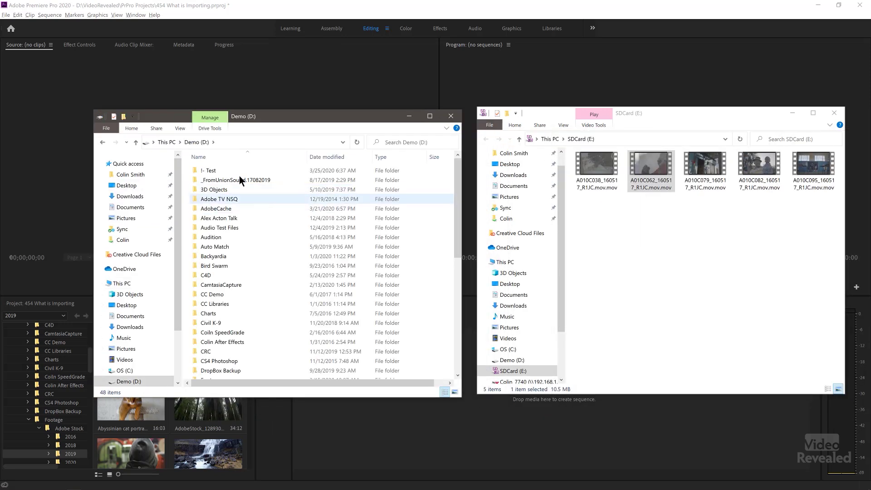
double_click(217, 170)
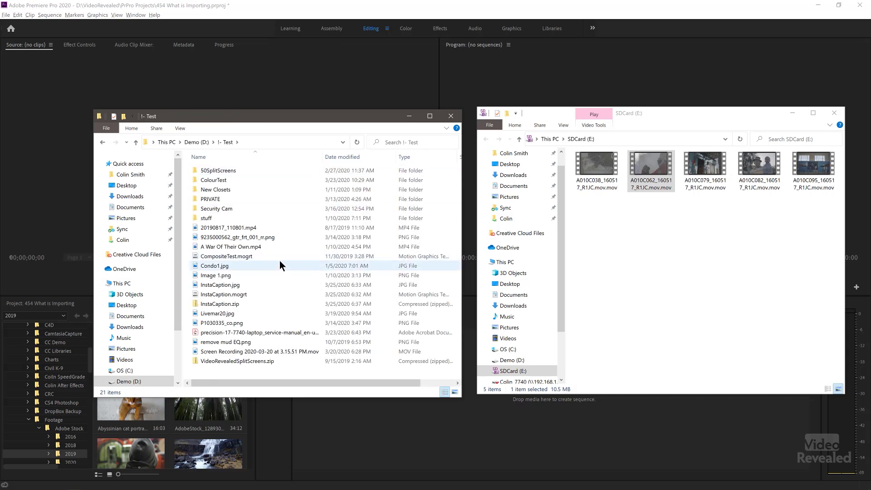
Create a New Video folder in D:\!- Test and copy the five SD-card .mov clips into it
key("ctrl+shift+n")
type("New Video")
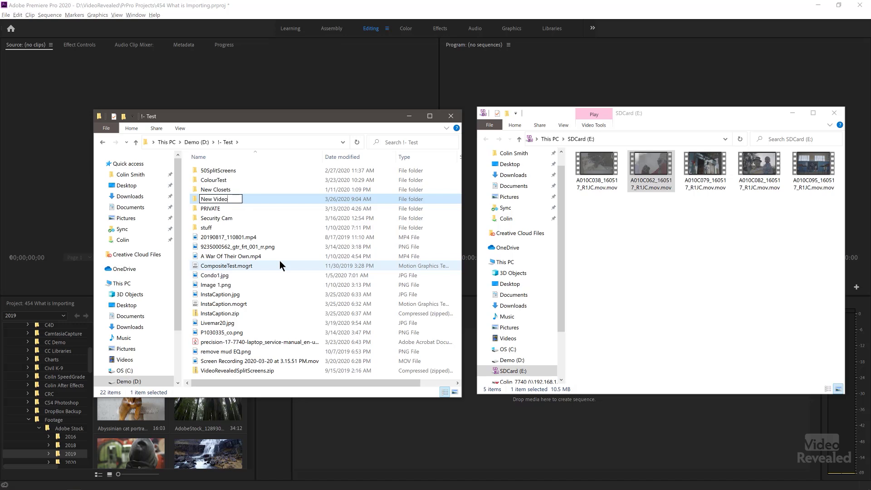
key("Return")
key("Return")
left_click_drag(590, 242, 751, 166)
left_click_drag(334, 213, 272, 220)
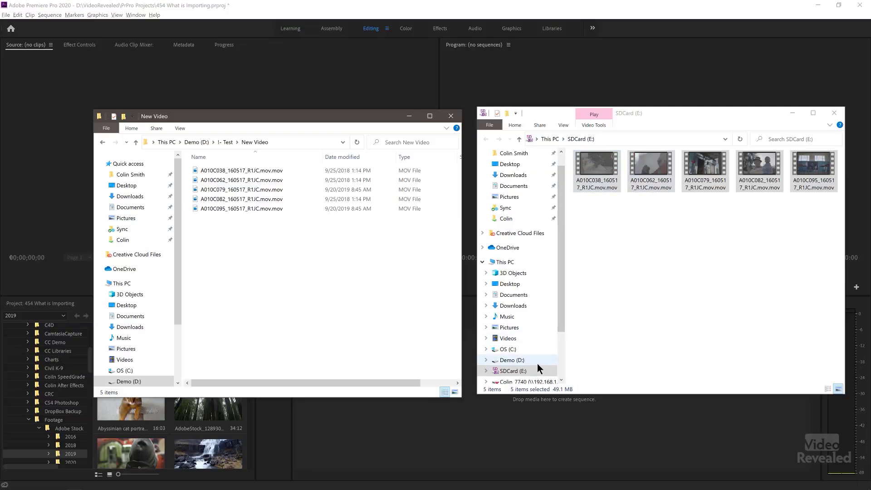
Close the SDCard (E:) window and return to Premiere Pro's Media Browser
left_click(834, 112)
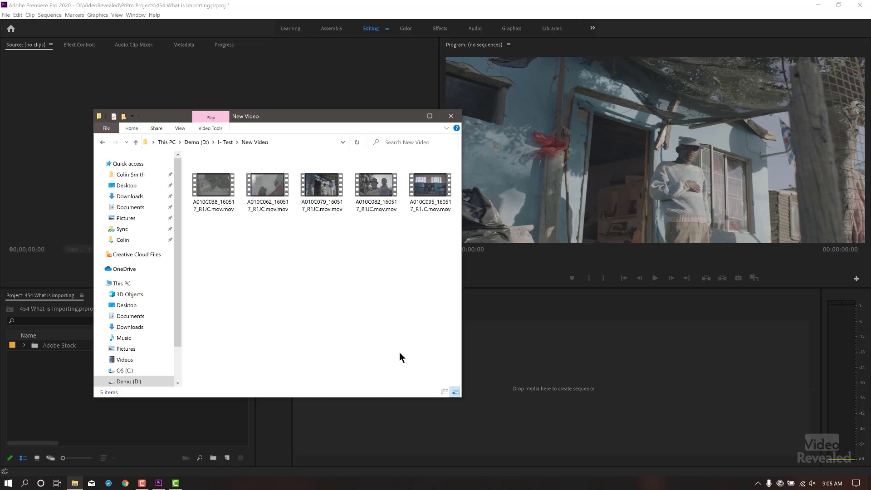
left_click(52, 379)
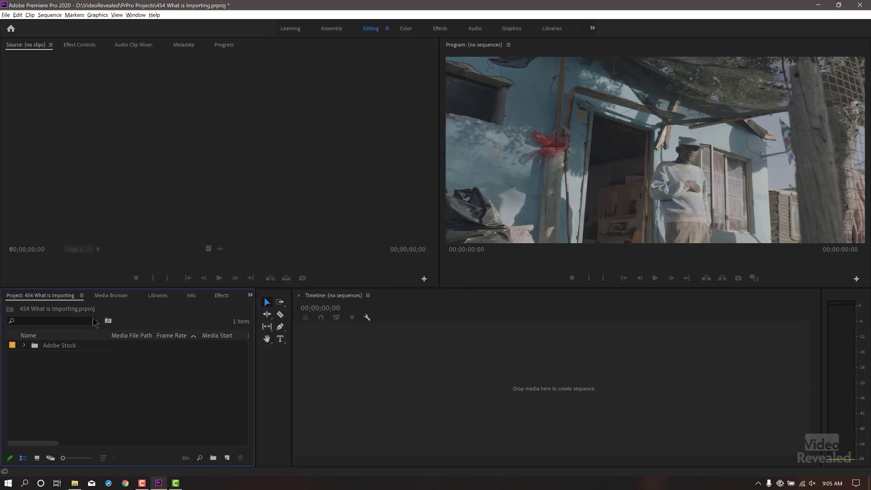
left_click(114, 300)
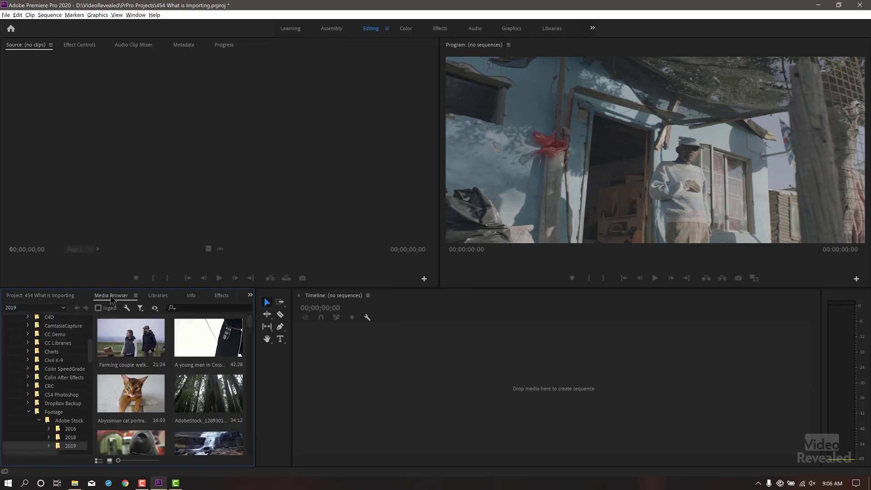
Import all five A010C clips from D:\!- Test\New Video through the maximized Media Browser
key("grave")
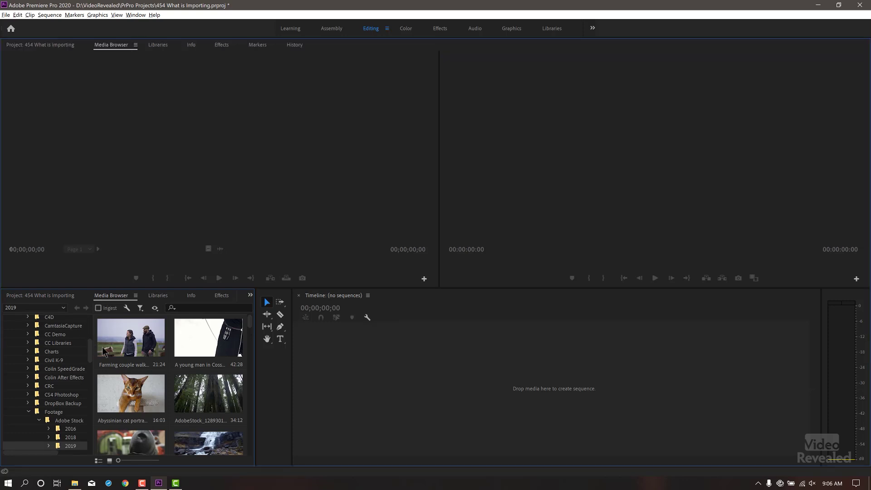
scroll(68, 138, "up", 5)
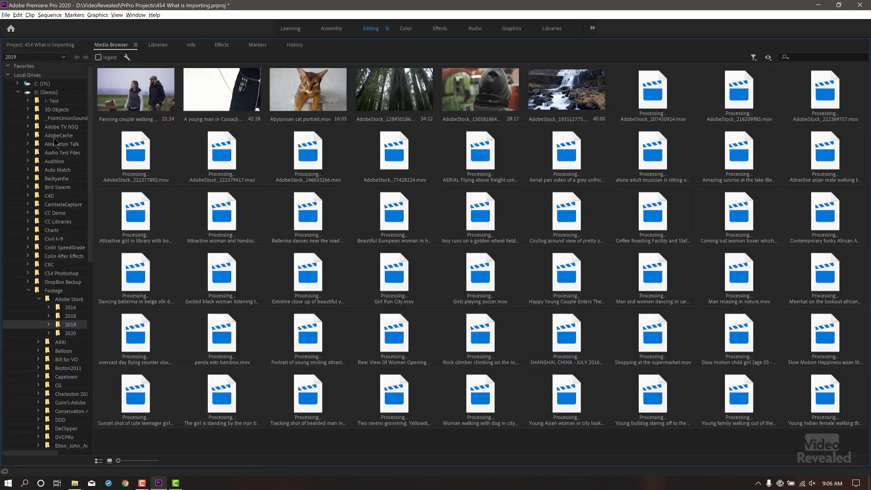
left_click(57, 104)
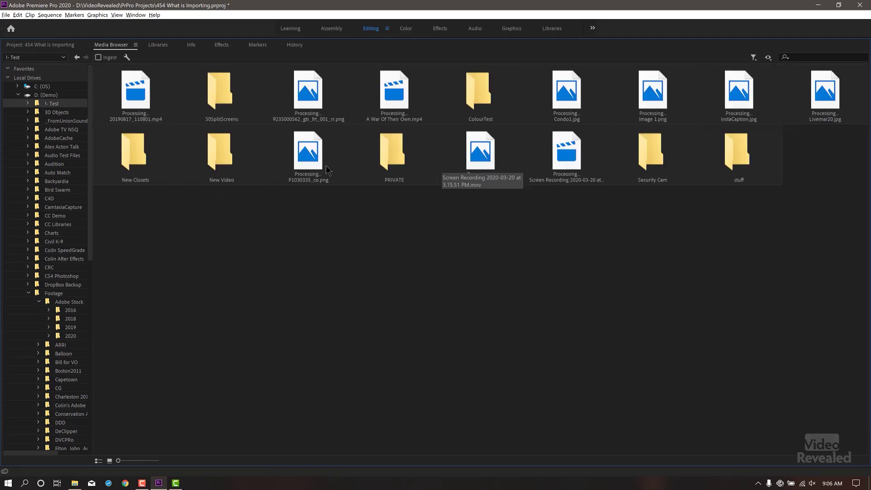
double_click(221, 155)
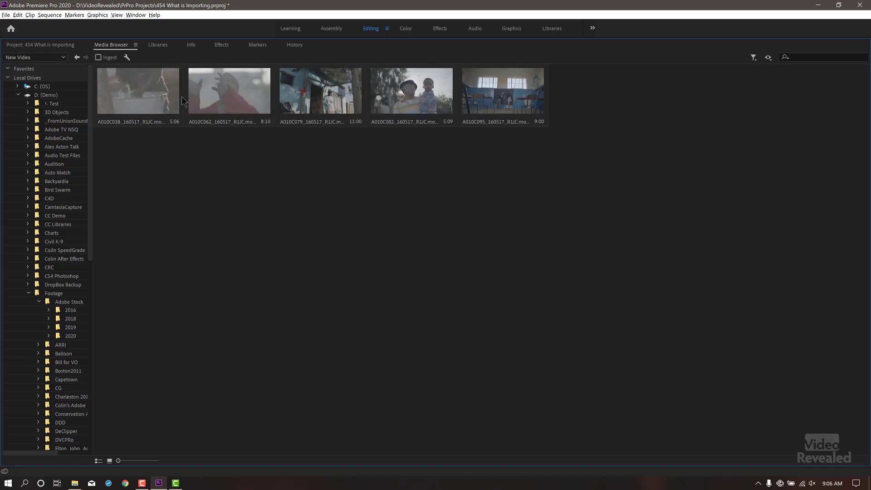
left_click_drag(159, 155, 529, 98)
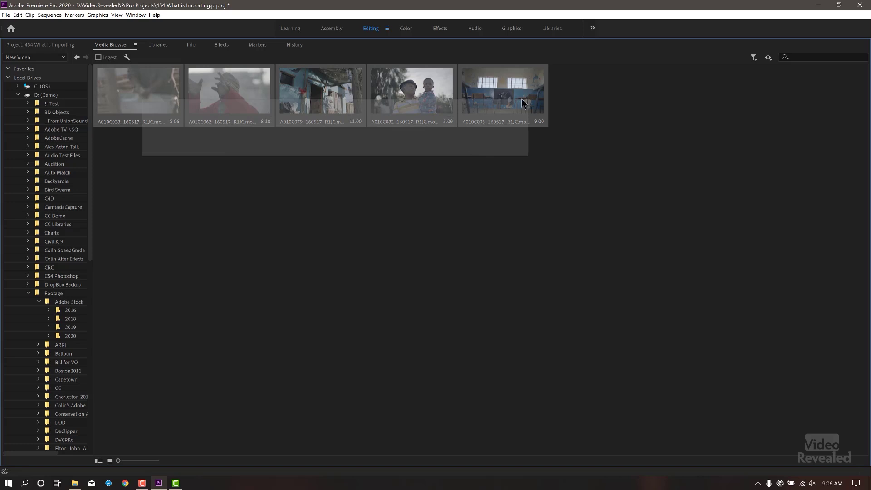
key("grave")
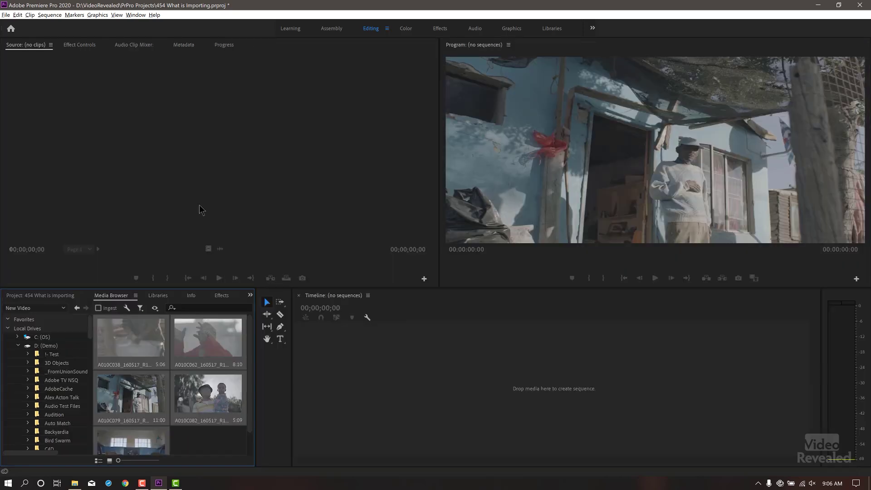
right_click(133, 338)
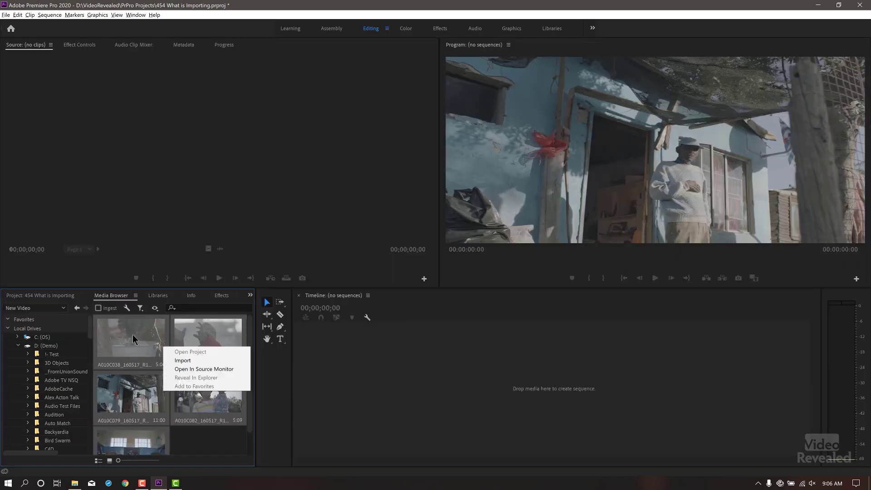
left_click(194, 359)
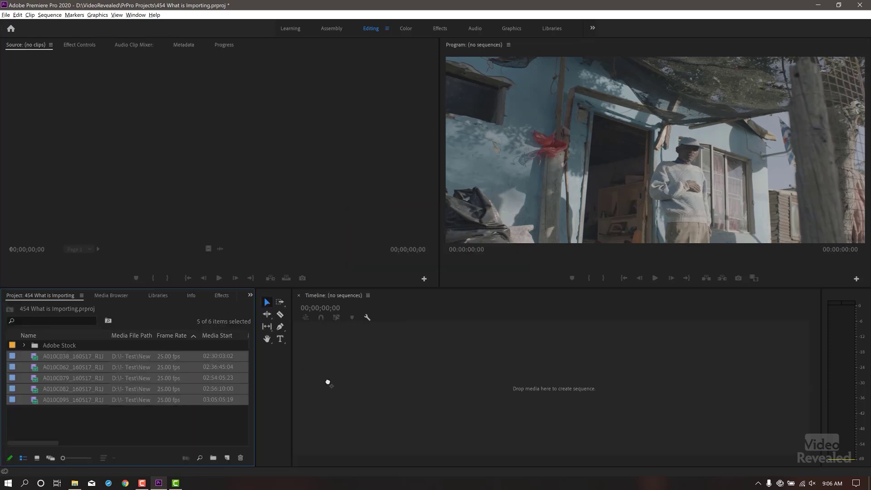
Build sequence A010C038_160517_R1JC.mov from the five imported clips, scrub it, and select its clips
left_click_drag(328, 382, 364, 373)
left_click_drag(416, 316, 444, 316)
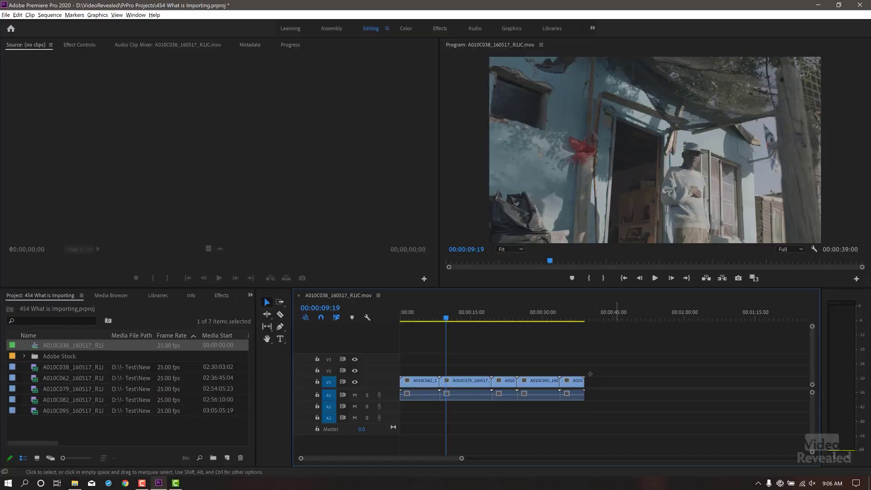
left_click_drag(615, 347, 402, 394)
Delete all clips from the A010C038 sequence and reselect A010C038 in the project list
key("Delete")
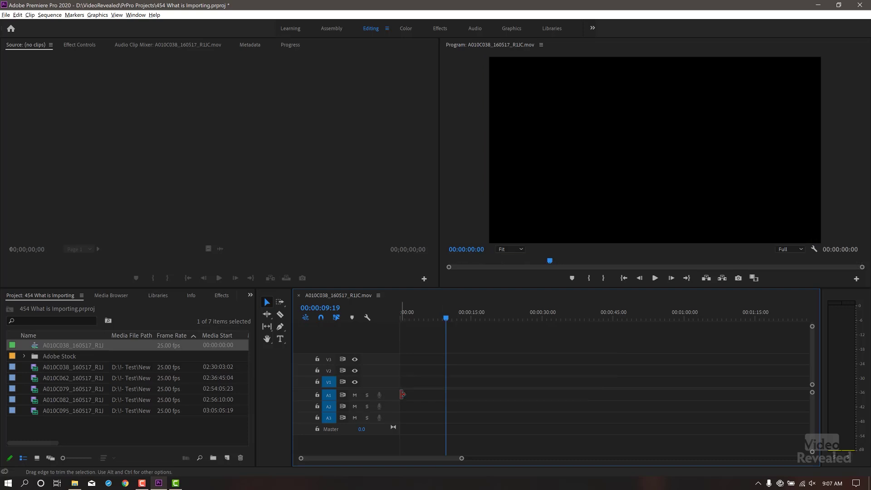
left_click(35, 372)
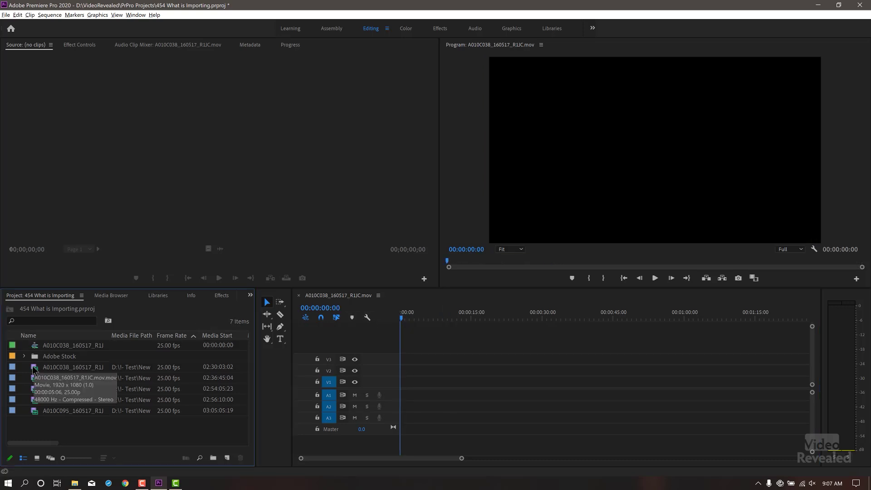
left_click(35, 368)
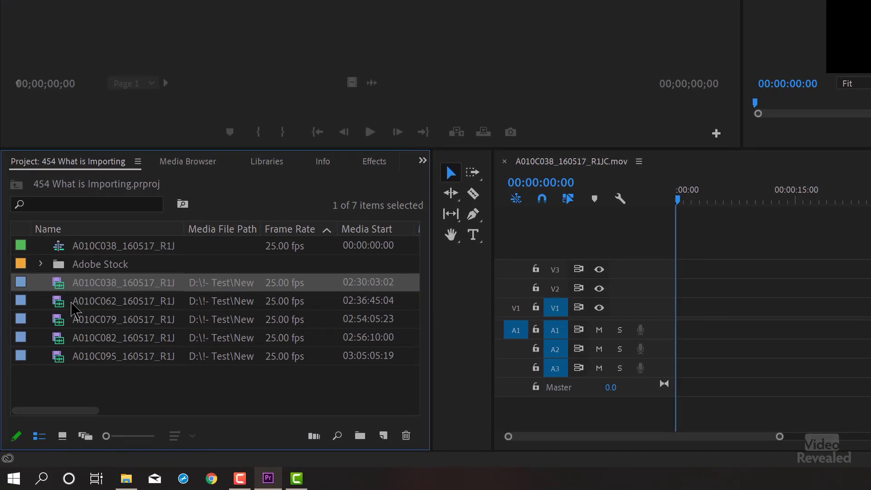
Select clip A010C079 and re-enable video source patching to V1
left_click_drag(74, 312, 605, 310)
left_click_drag(686, 316, 665, 294)
key("Down")
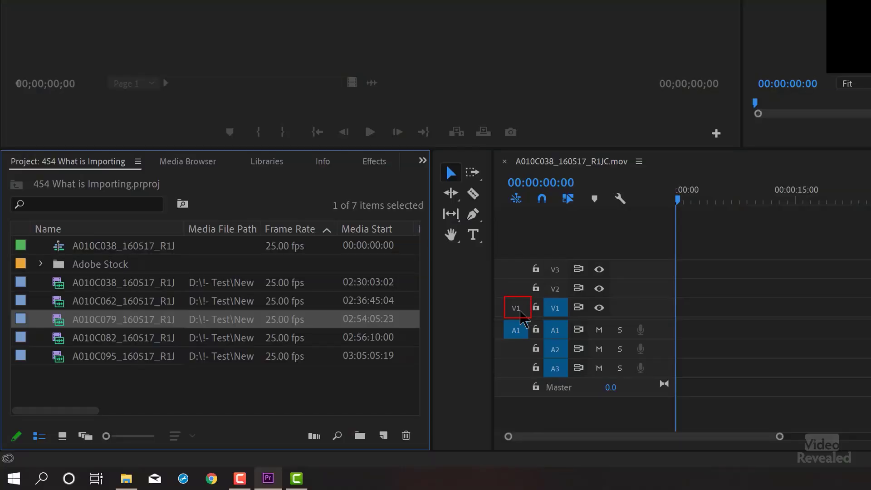
left_click(516, 312)
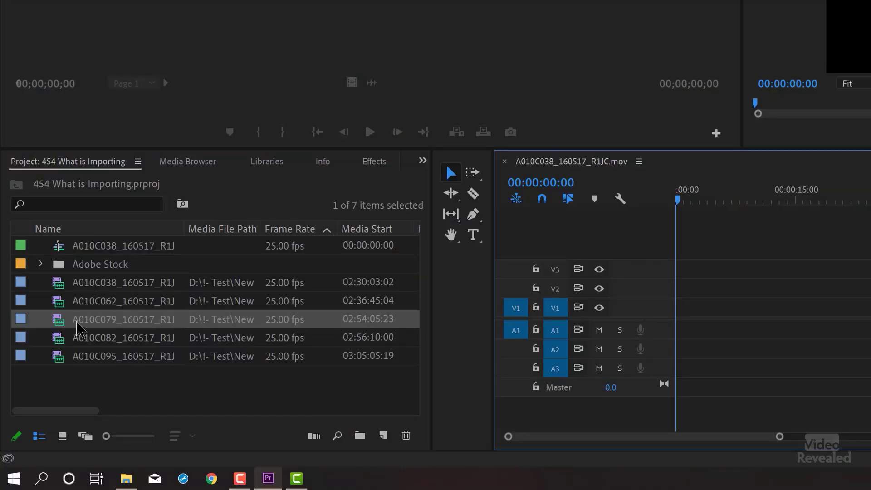
Place A010C079 at the sequence start, with A010C082 video-only after it on V1
left_click_drag(59, 324, 678, 313)
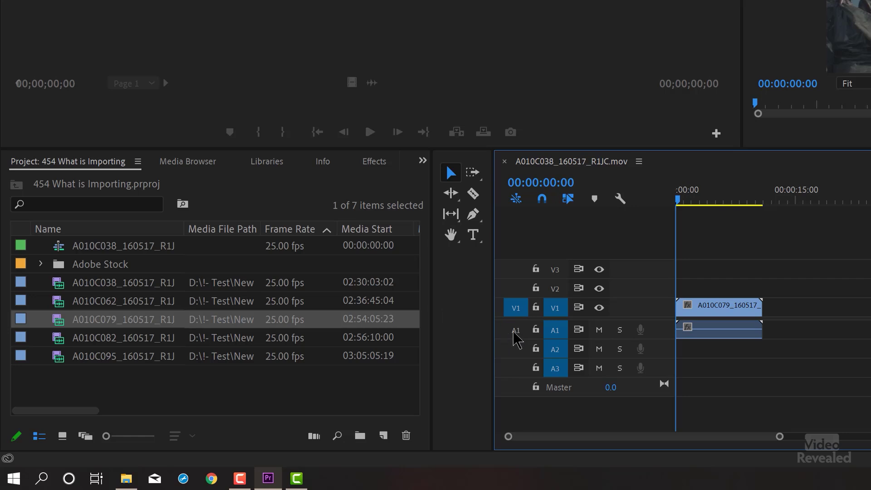
left_click_drag(72, 338, 771, 310)
left_click_drag(752, 413, 752, 413)
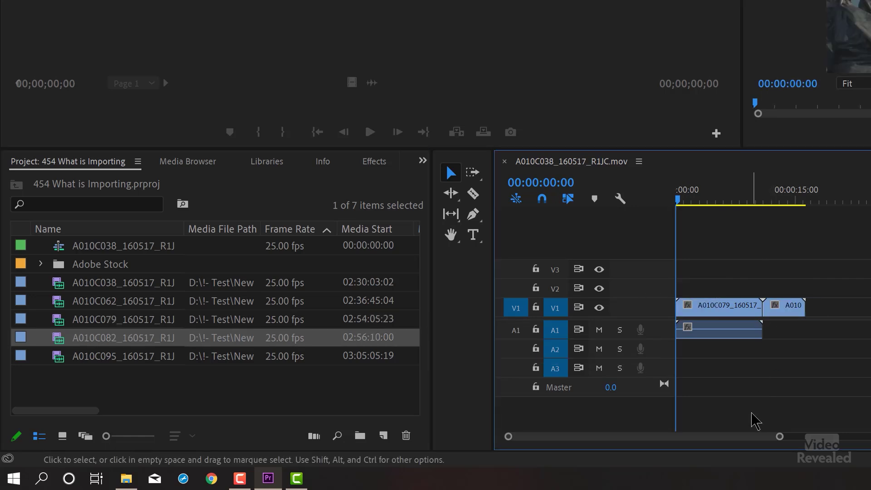
Turn A1 source audio patching back on and browse clips A010C079, A010C038 and A010C062
left_click(515, 330)
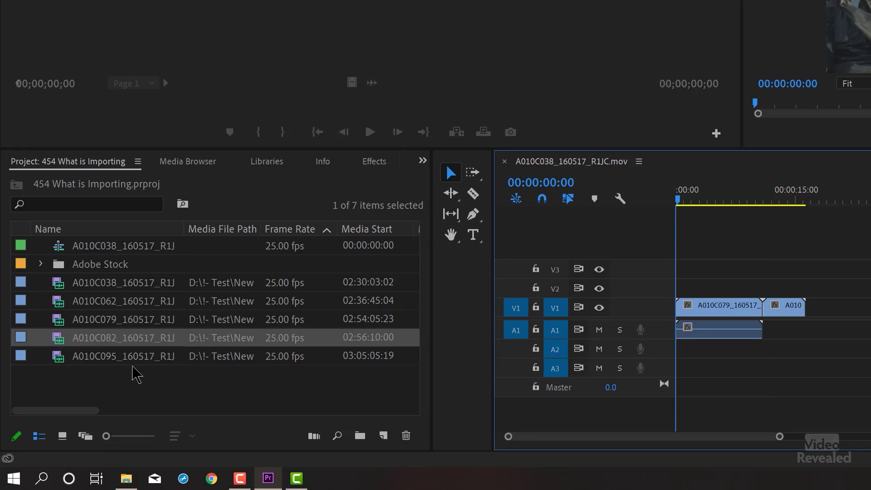
left_click(119, 383)
left_click(60, 318)
left_click(60, 286)
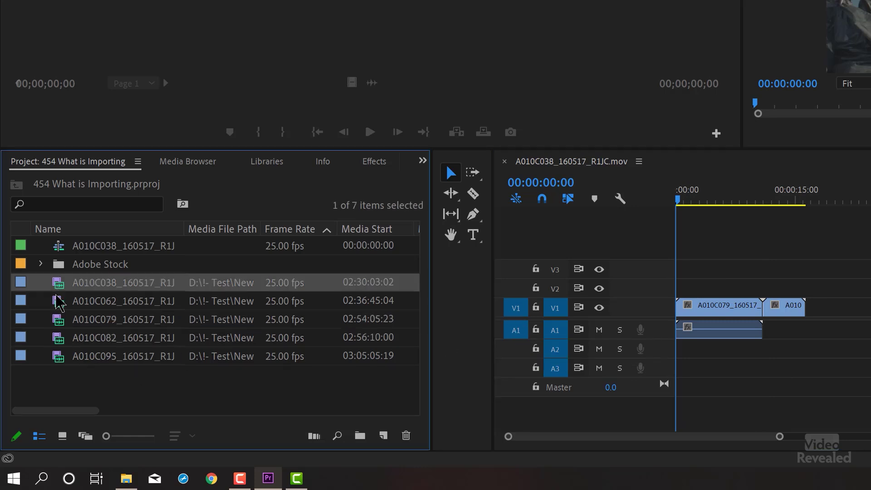
left_click(62, 302)
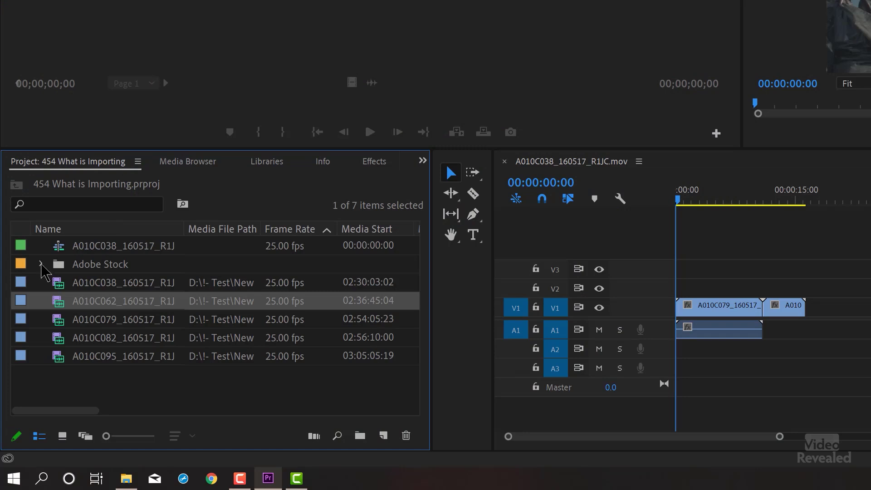
Expand the Adobe Stock bin and select the aerial stock clip
left_click(41, 263)
left_click(79, 283)
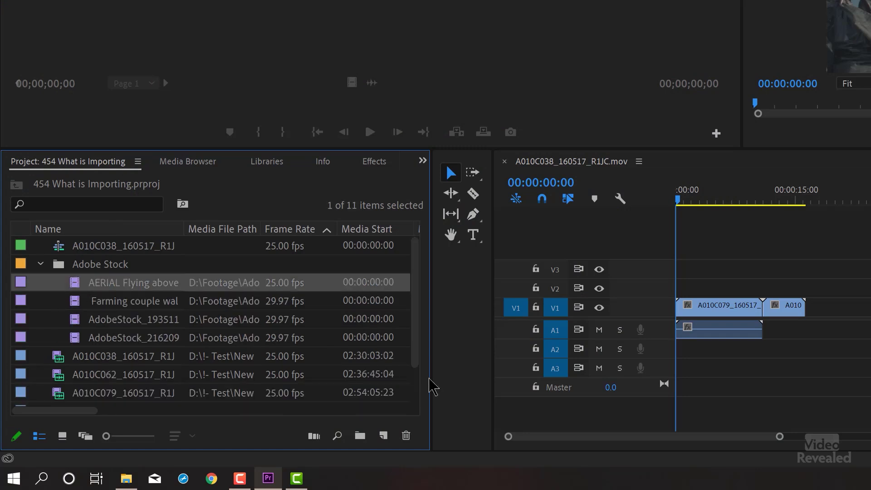
left_click(515, 330)
Switch A1 source audio patching off and select the farming couple stock clip
left_click(159, 356)
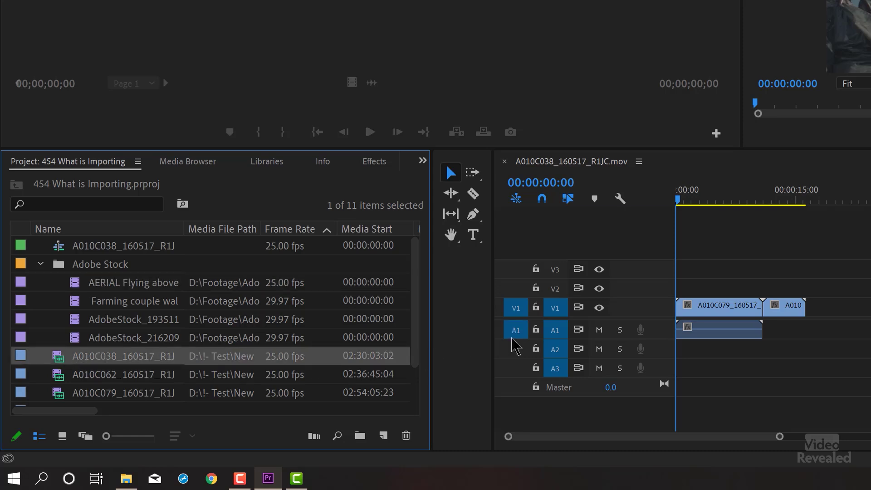
left_click(516, 330)
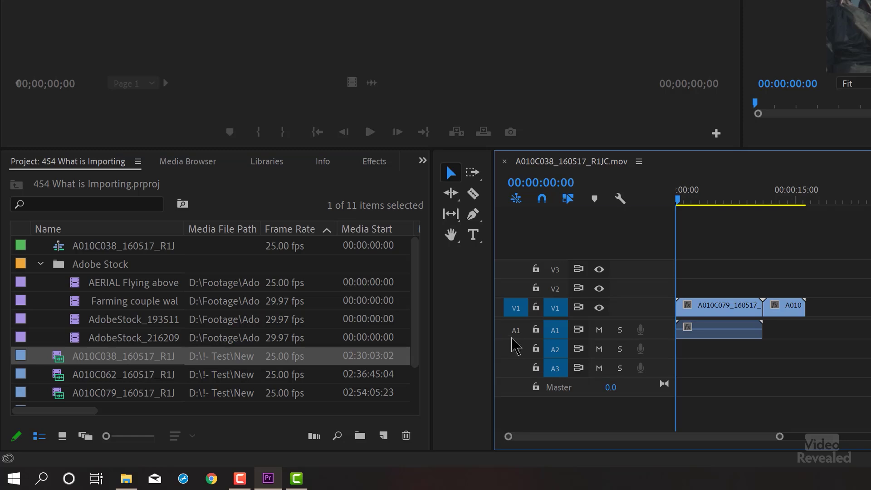
left_click(79, 301)
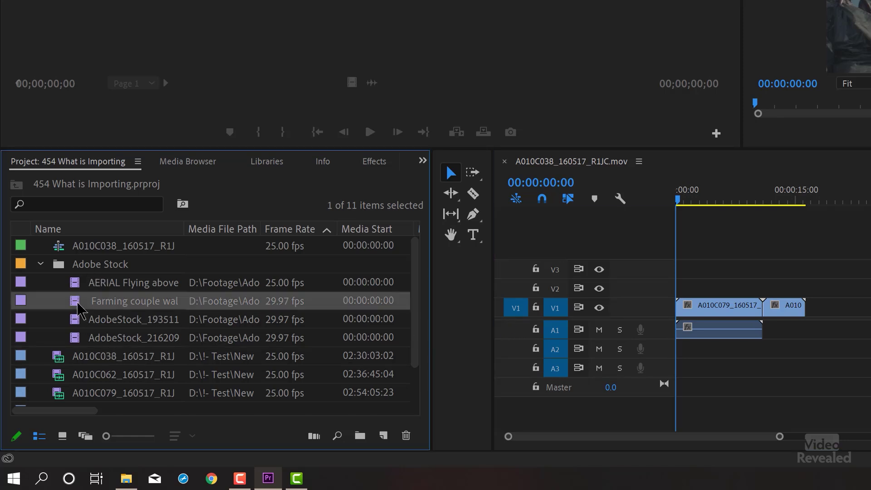